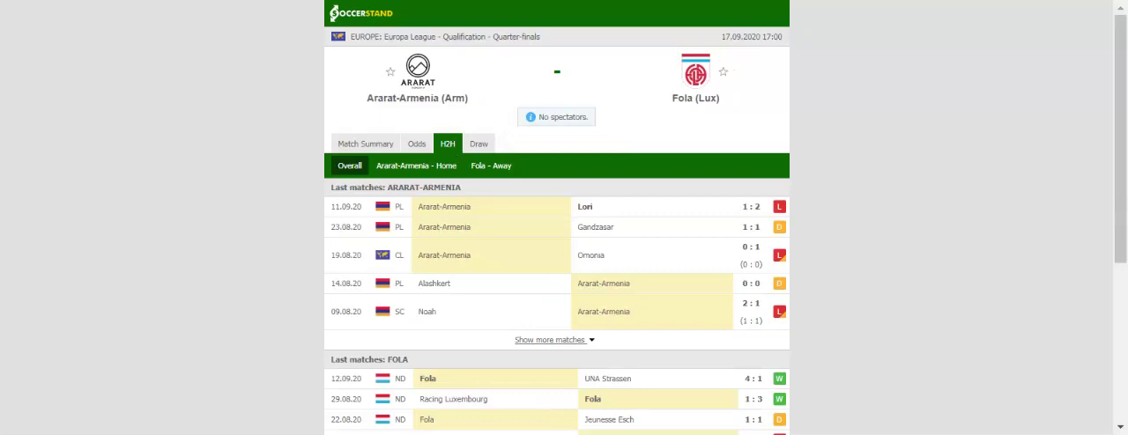
# Filter the H2H comparison to the 'Ararat-Armenia - Home' matches list.
pyautogui.click(418, 174)
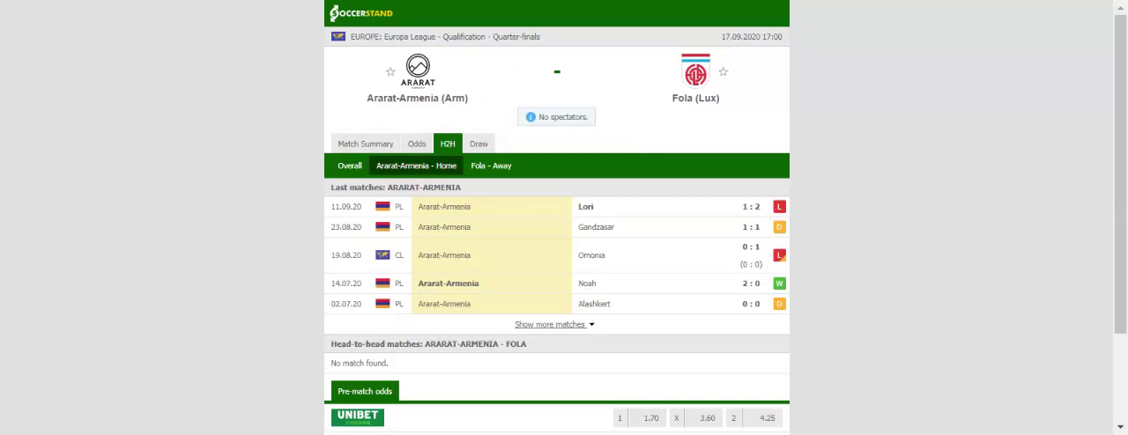
# Switch the H2H comparison to the 'Fola - Away' matches list.
pyautogui.click(474, 172)
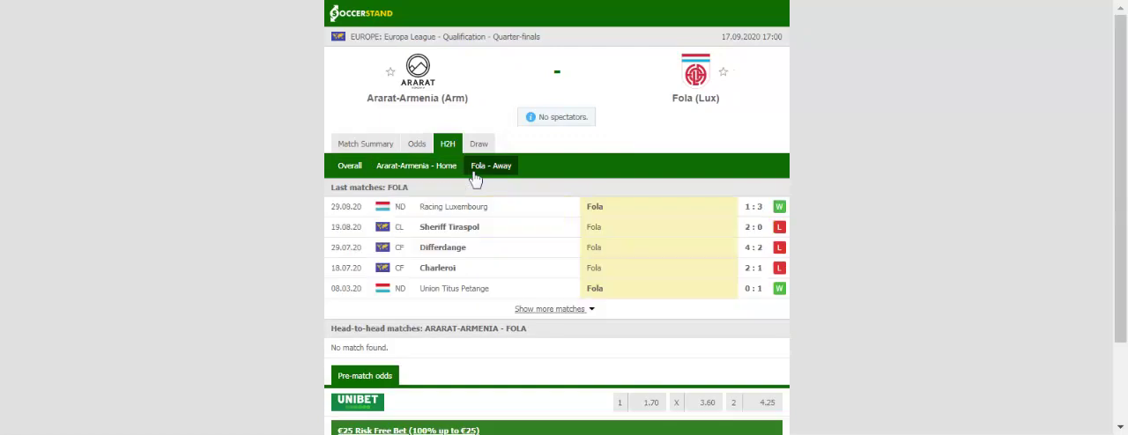